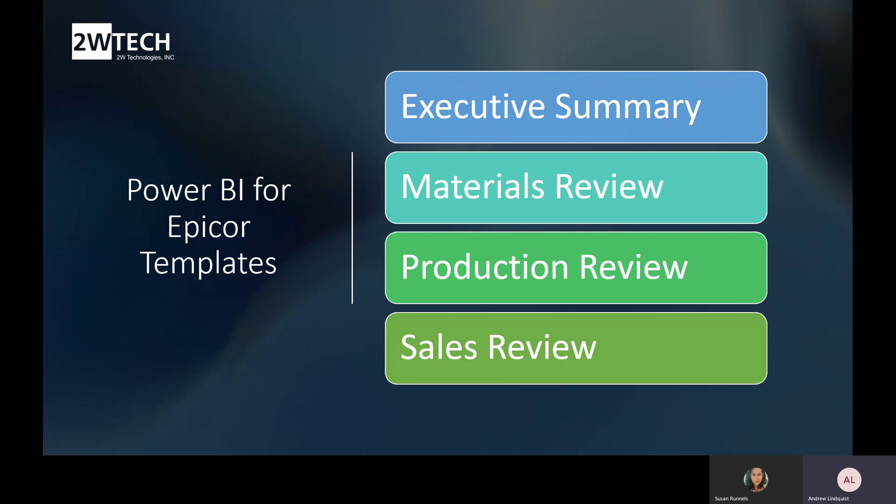
Leave the PowerPoint slide show and switch to the browser with the Power BI workspace.
{"action": "key", "text": "alt+Tab"}
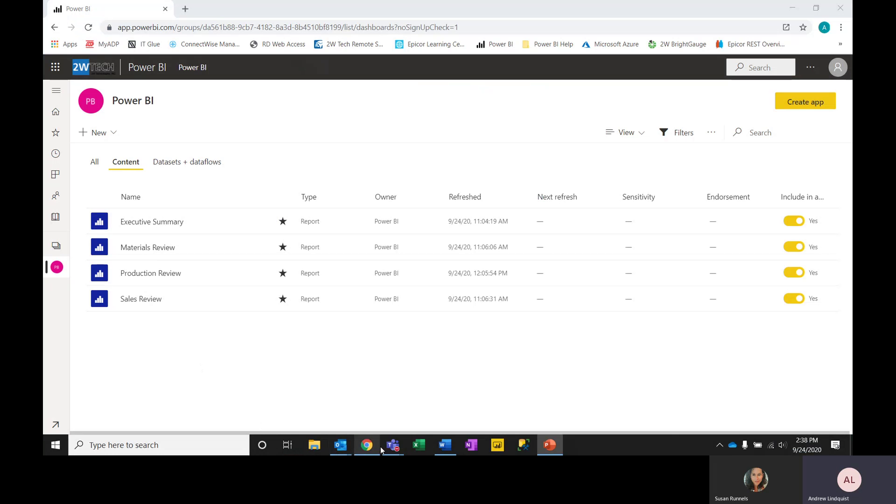
Bring the browser forward and open the Sales Review report from the workspace Content list.
{"action": "left_click", "coordinate": [322, 404]}
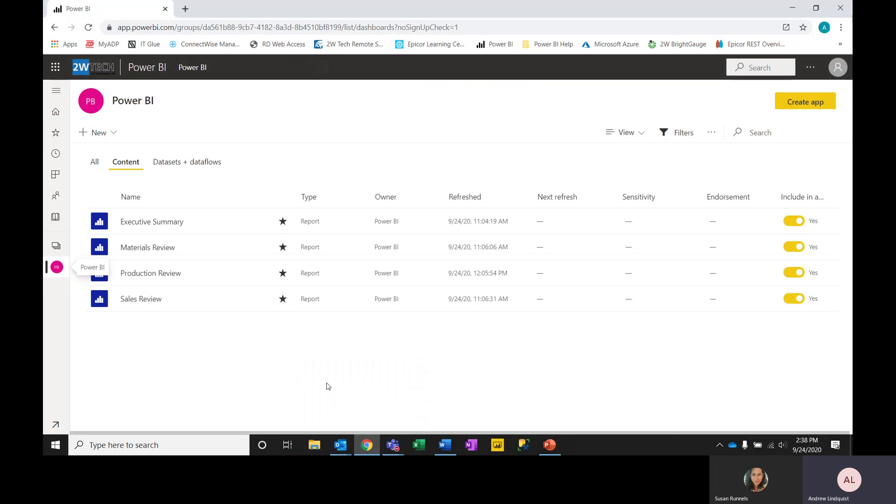
{"action": "left_click", "coordinate": [445, 445]}
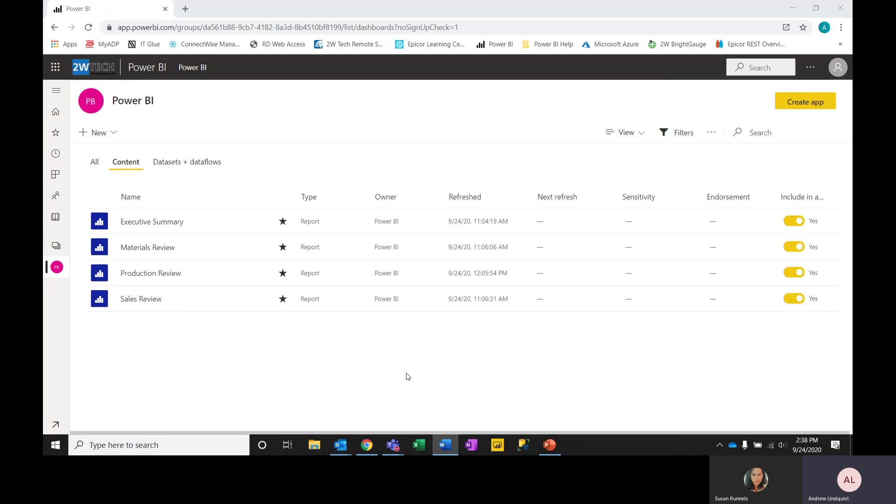
{"action": "mouse_move", "coordinate": [392, 448]}
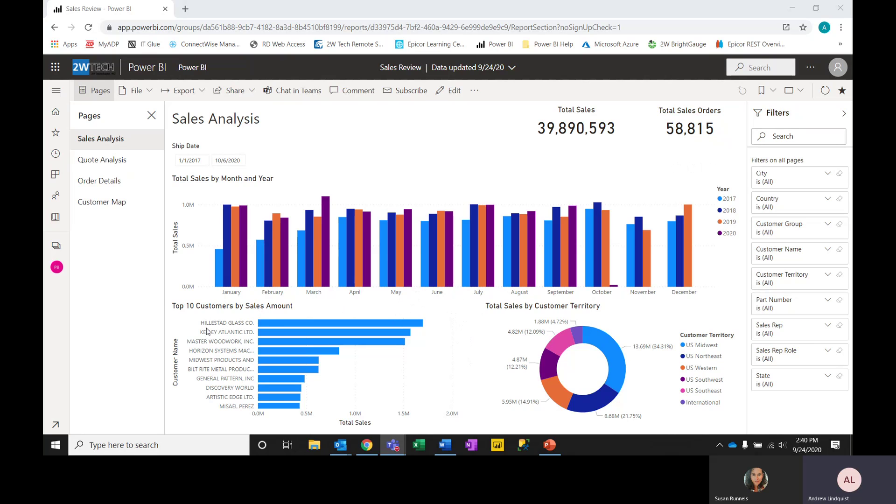
{"action": "left_click", "coordinate": [273, 326]}
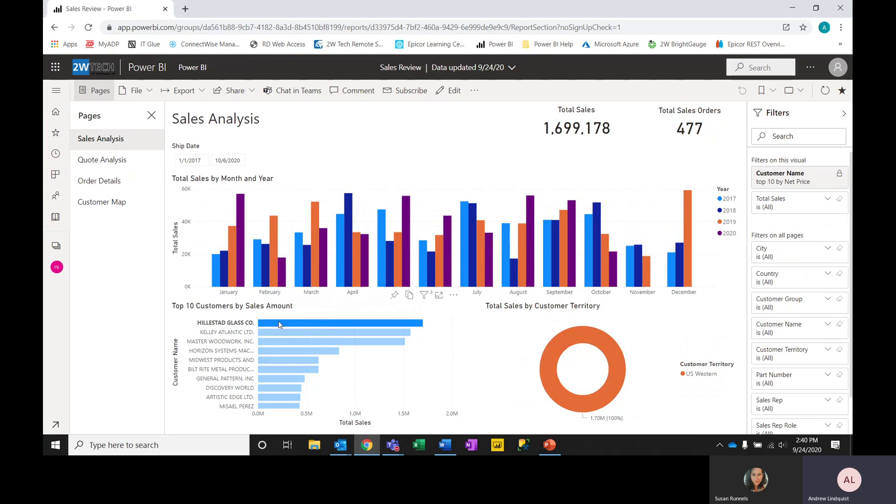
{"action": "mouse_move", "coordinate": [550, 286]}
{"action": "left_click", "coordinate": [318, 324]}
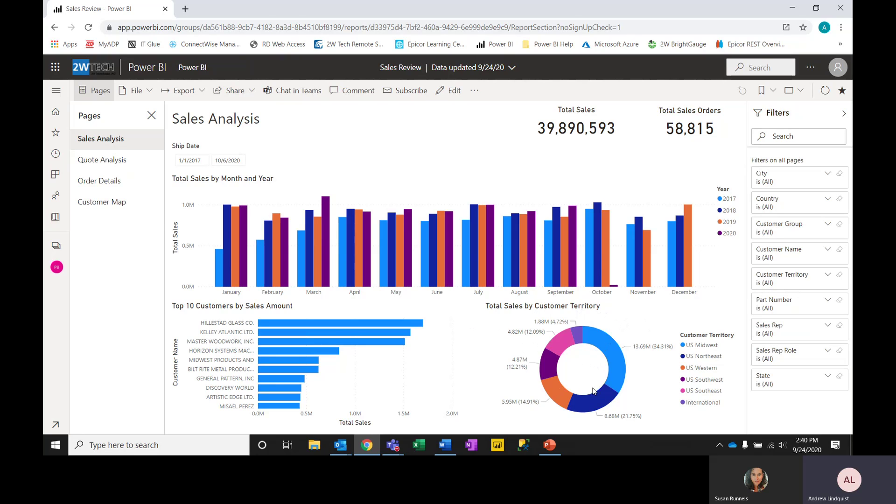
{"action": "right_click", "coordinate": [604, 345]}
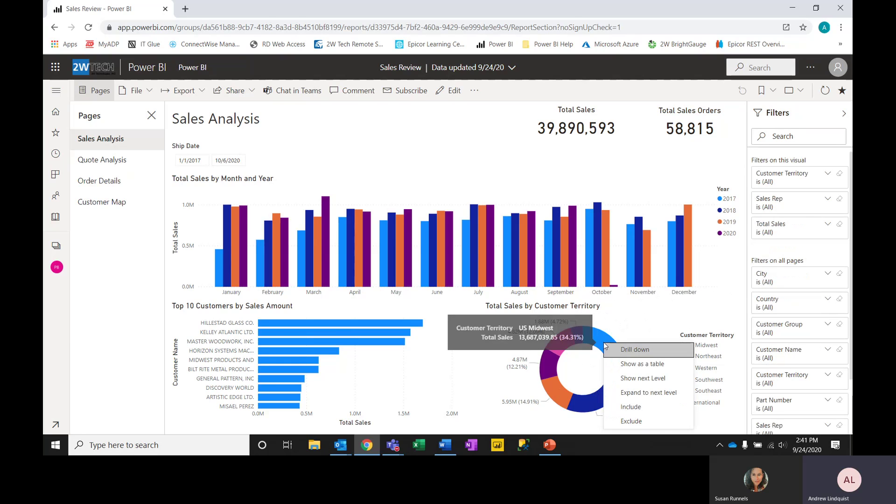
{"action": "left_click", "coordinate": [634, 350]}
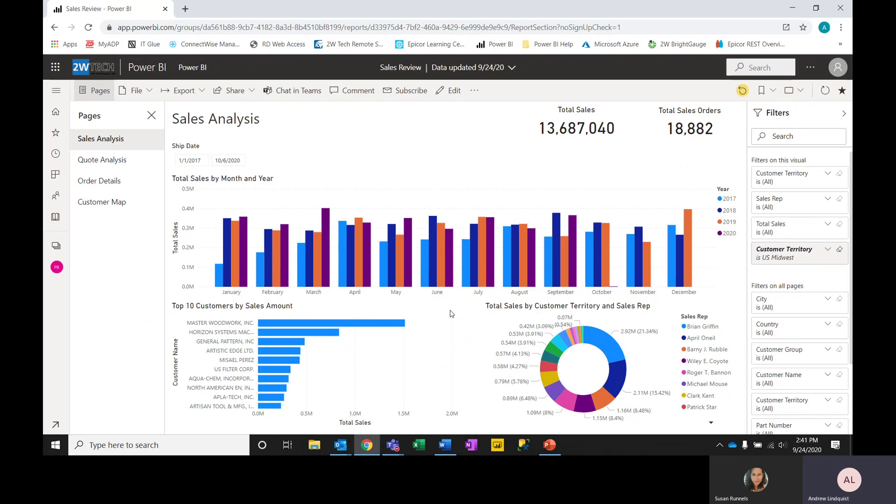
{"action": "left_click", "coordinate": [487, 300]}
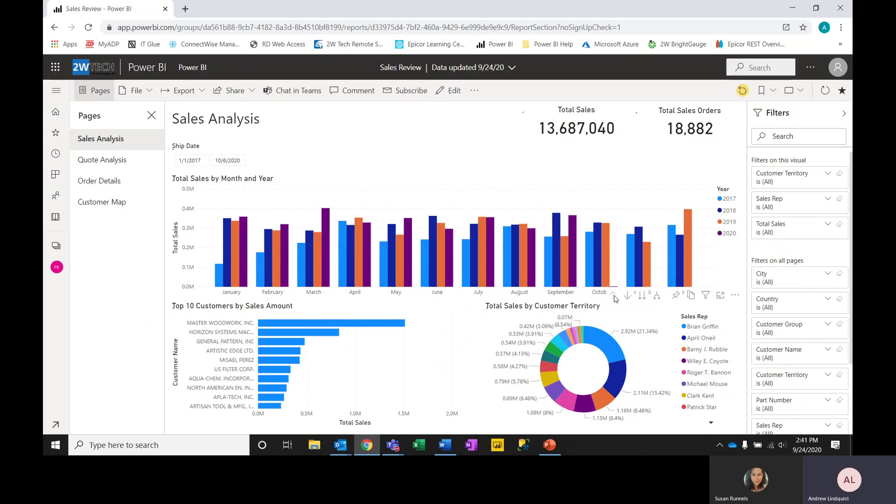
{"action": "mouse_move", "coordinate": [527, 244]}
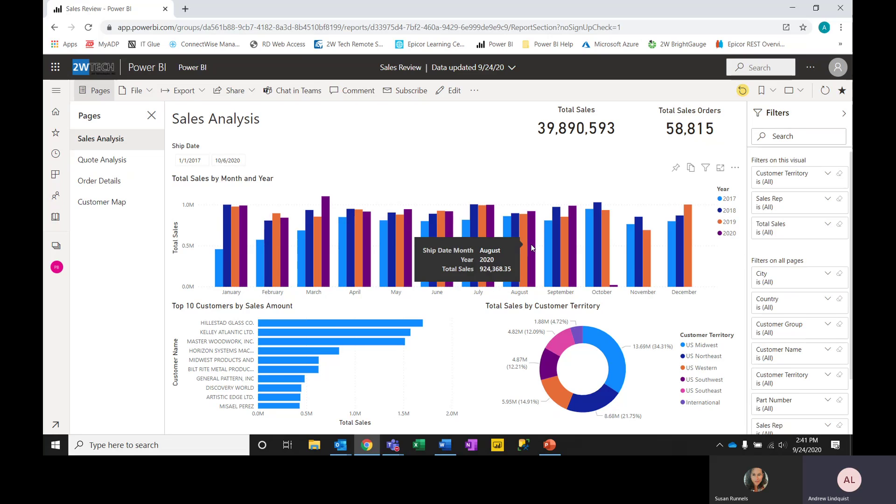
Set the Ship Date start to 1/1/2020, so the range runs to 10/6/2020.
{"action": "left_click", "coordinate": [191, 161]}
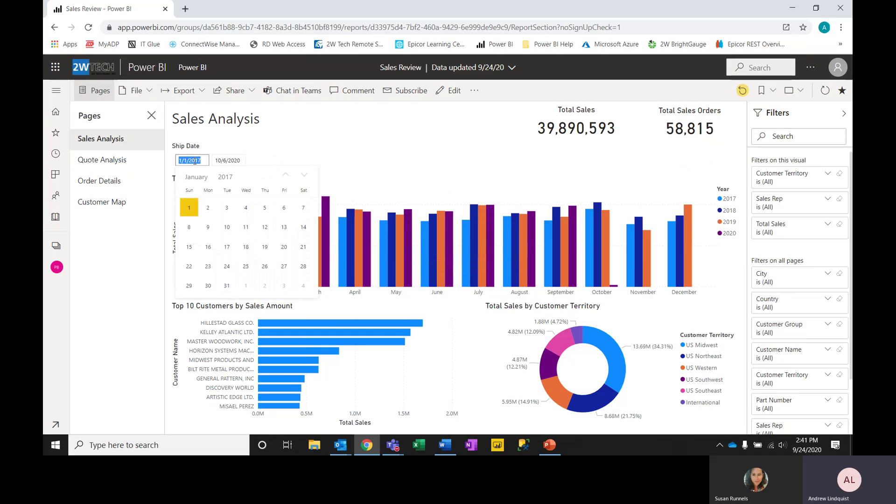
{"action": "type", "text": "1/1"}
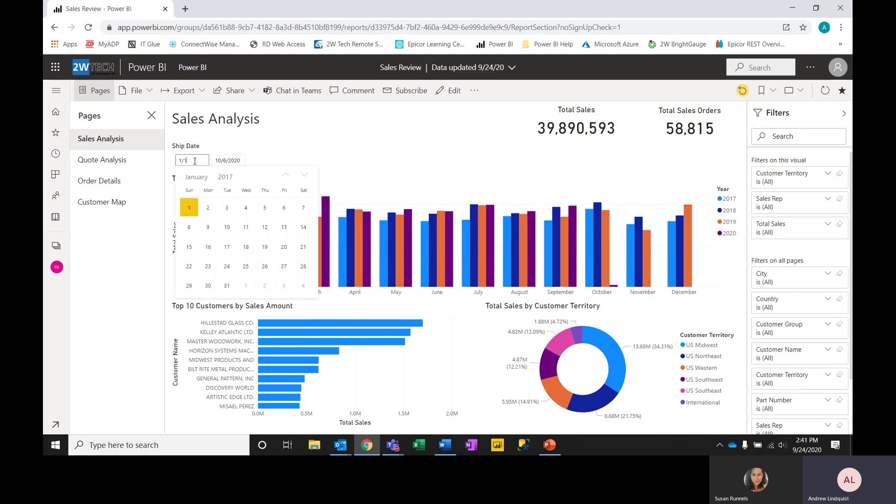
{"action": "type", "text": "/2020"}
{"action": "key", "text": "Return"}
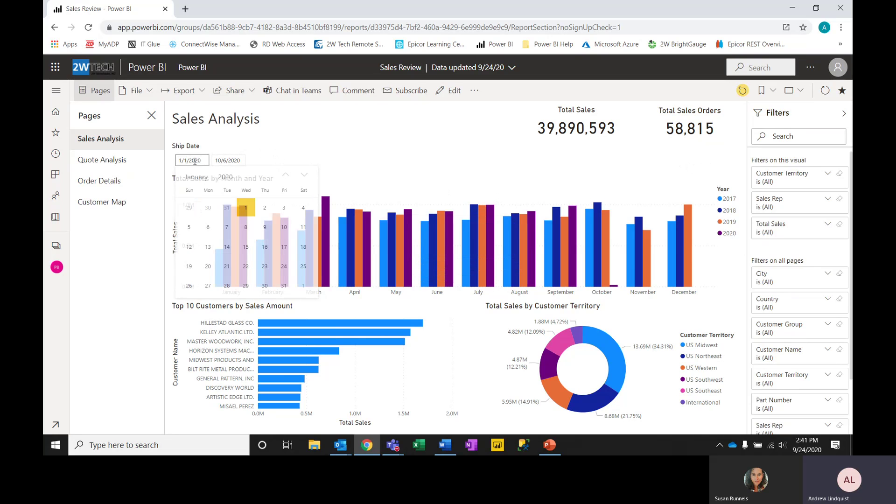
{"action": "left_click", "coordinate": [353, 142]}
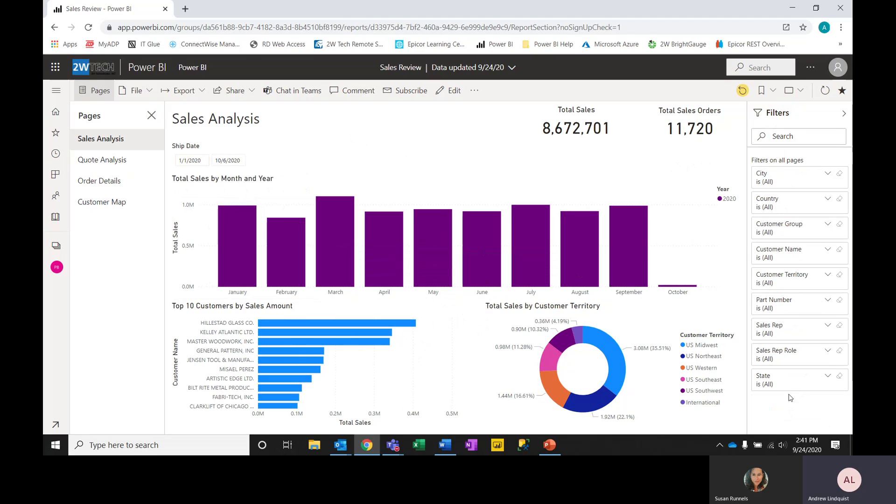
Filter the State card to WI only, then view the Order Details page.
{"action": "left_click", "coordinate": [828, 377]}
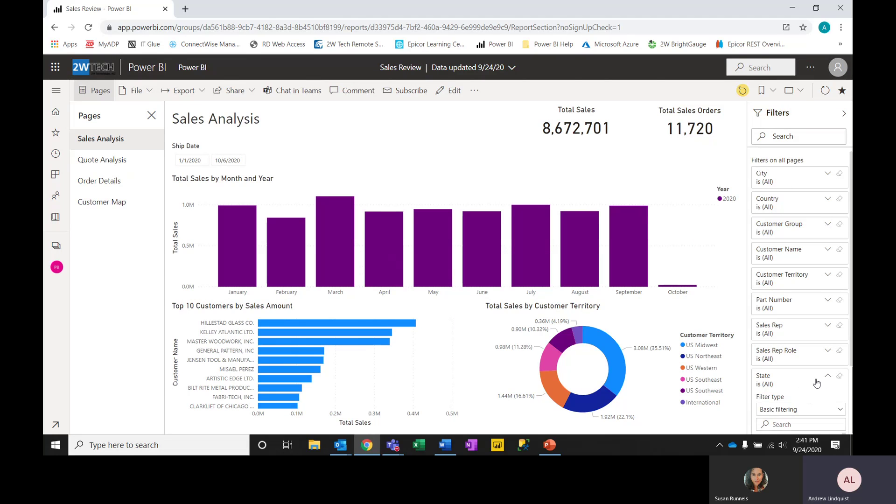
{"action": "scroll", "coordinate": [793, 355], "scroll_direction": "down", "scroll_amount": 2}
{"action": "scroll", "coordinate": [793, 362], "scroll_direction": "down", "scroll_amount": 15}
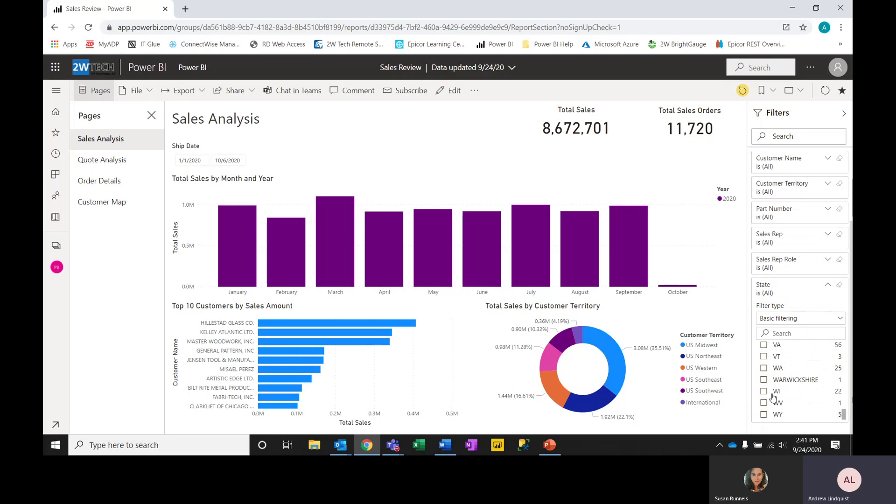
{"action": "left_click", "coordinate": [764, 394]}
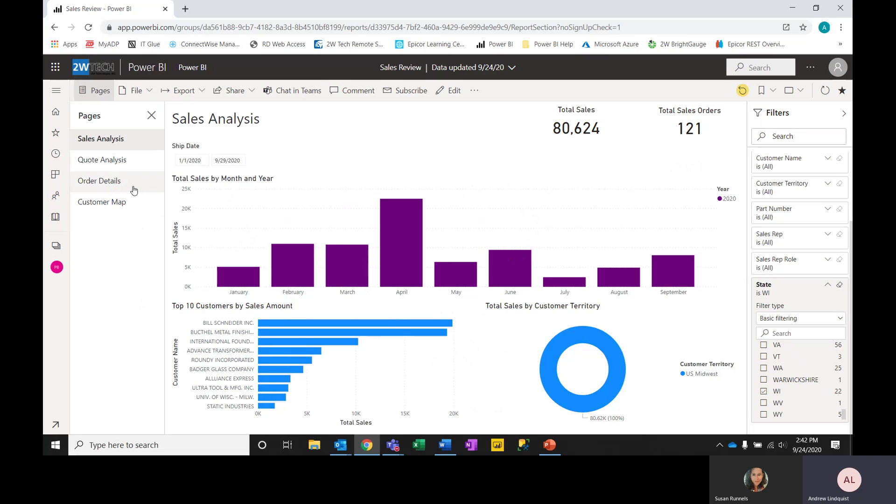
{"action": "left_click", "coordinate": [133, 189]}
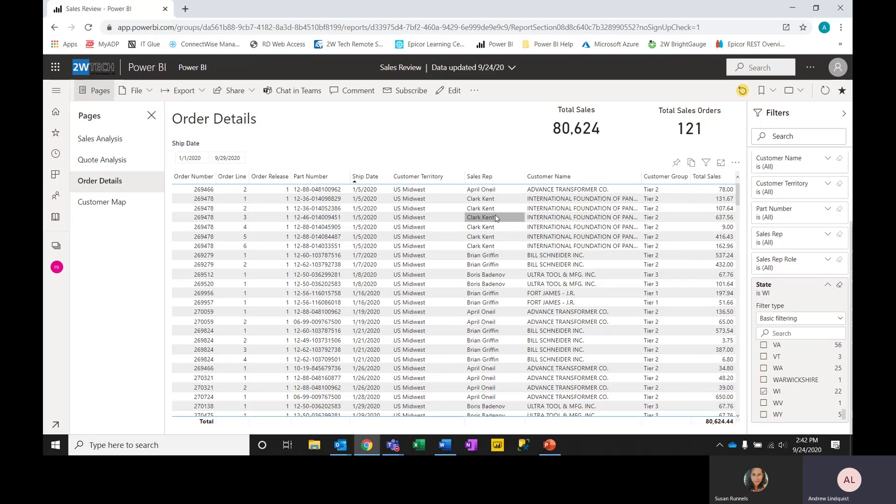
{"action": "left_click", "coordinate": [737, 165]}
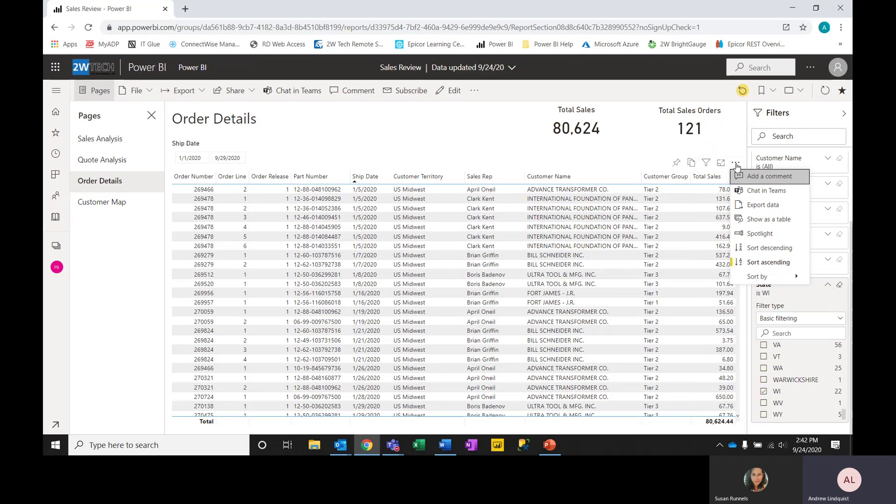
{"action": "left_click", "coordinate": [783, 207]}
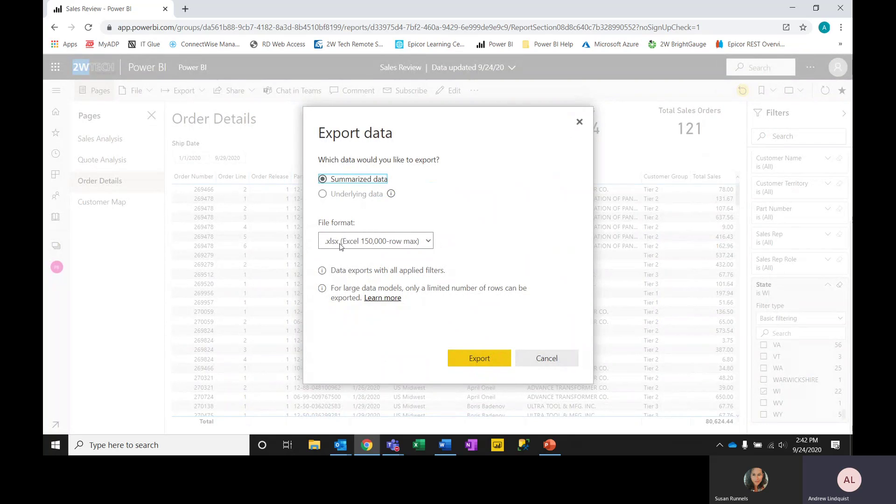
{"action": "left_click", "coordinate": [416, 244]}
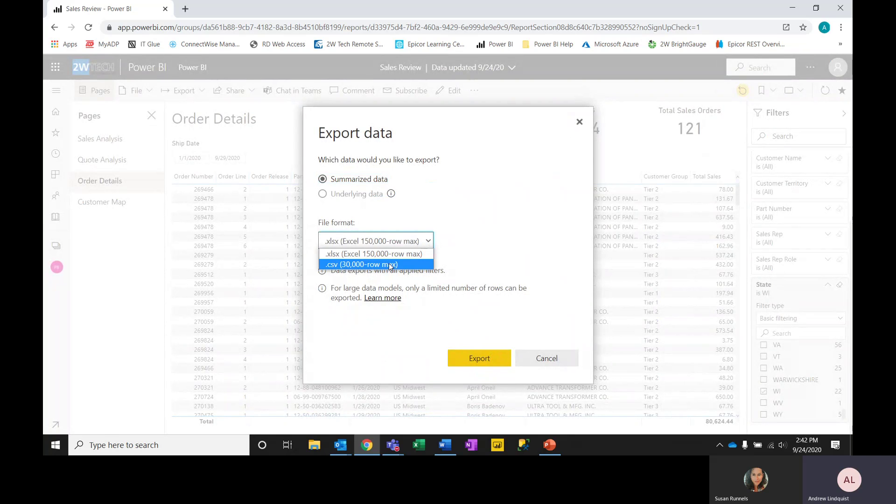
{"action": "left_click", "coordinate": [548, 363]}
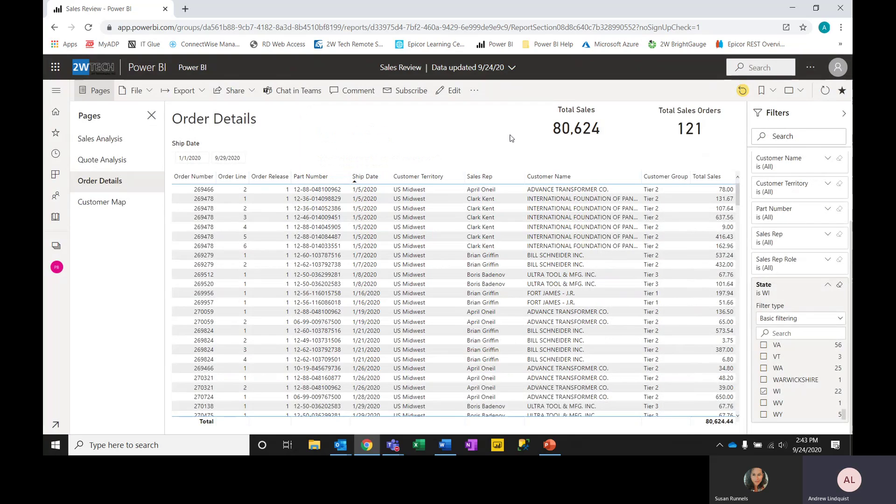
Reset filters and slicers to default, then sort the order table by Part Number descending.
{"action": "left_click", "coordinate": [742, 91]}
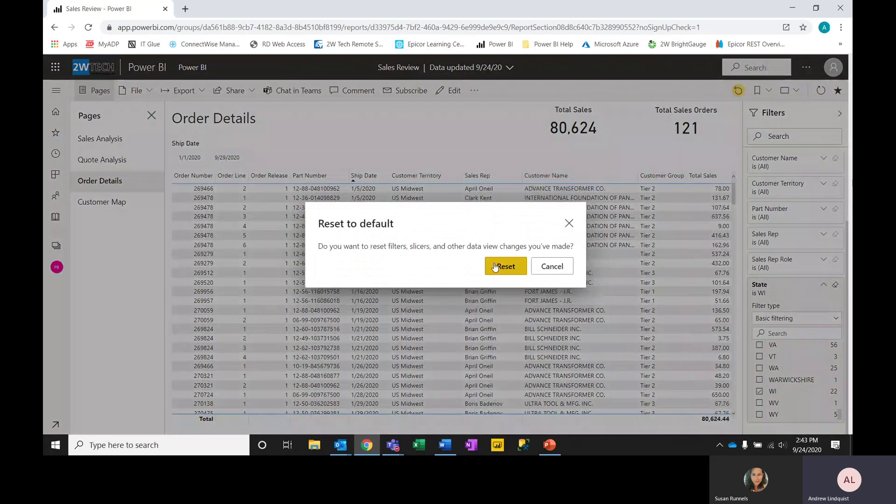
{"action": "left_click", "coordinate": [495, 267]}
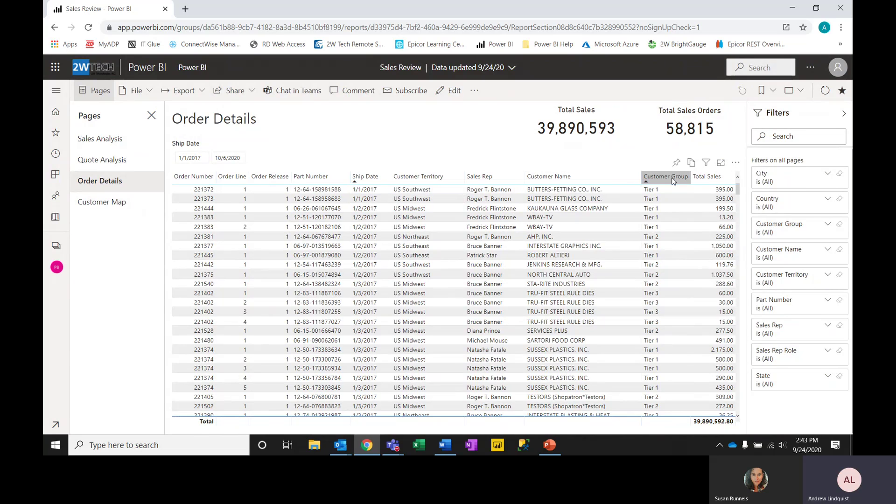
{"action": "left_click", "coordinate": [712, 177]}
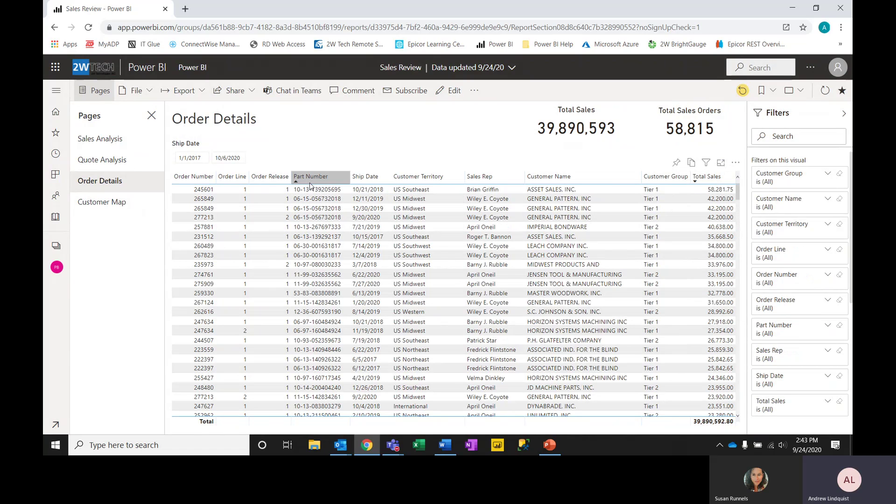
{"action": "left_click", "coordinate": [321, 178]}
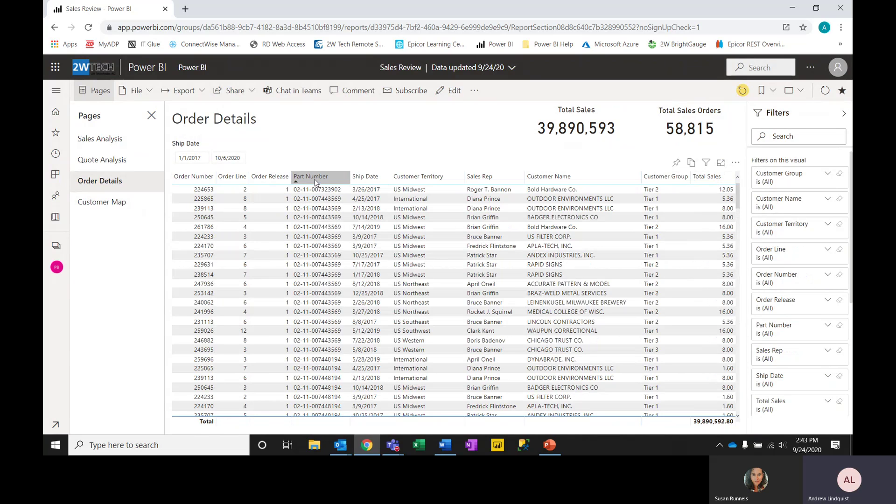
{"action": "left_click", "coordinate": [314, 179]}
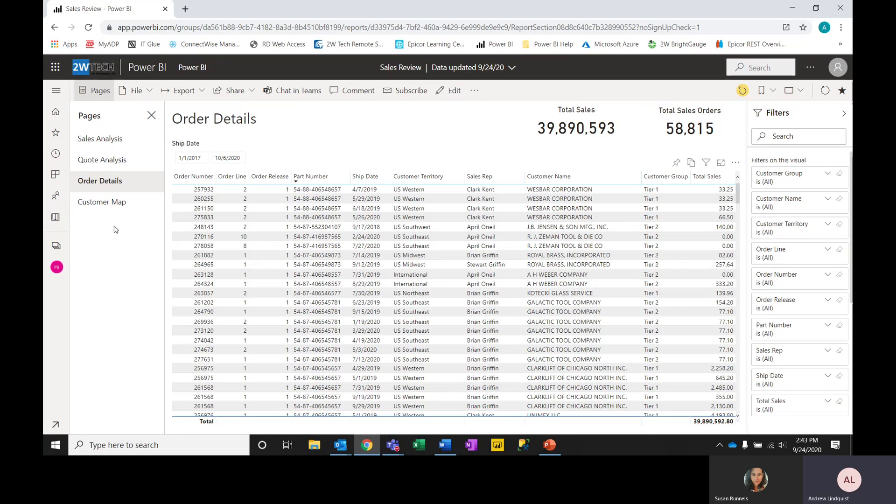
Go to the Quote Analysis page and switch its chart to By Sales Rep.
{"action": "left_click", "coordinate": [142, 166]}
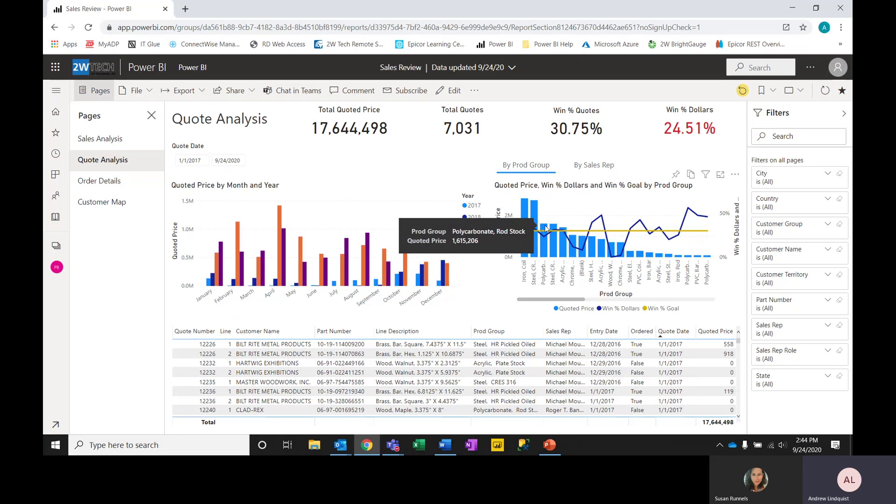
{"action": "left_click", "coordinate": [591, 170]}
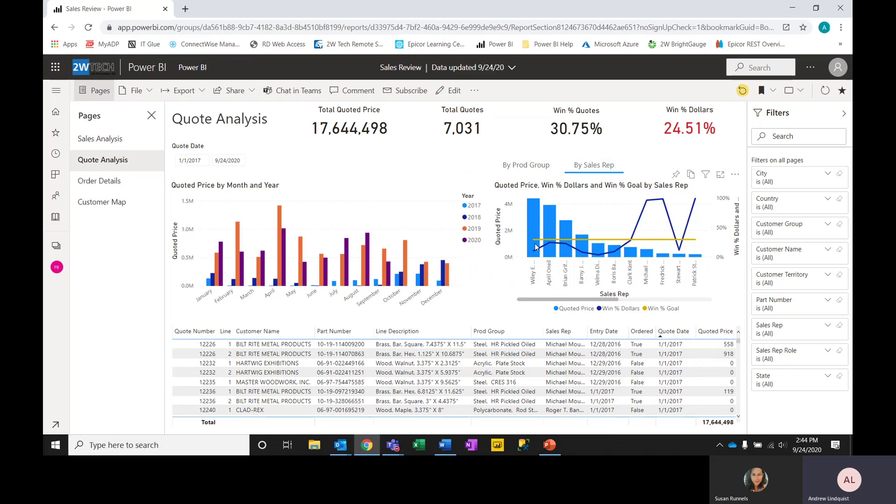
Cross-filter the Quote Analysis page by selecting the tallest sales rep bar.
{"action": "mouse_move", "coordinate": [533, 251]}
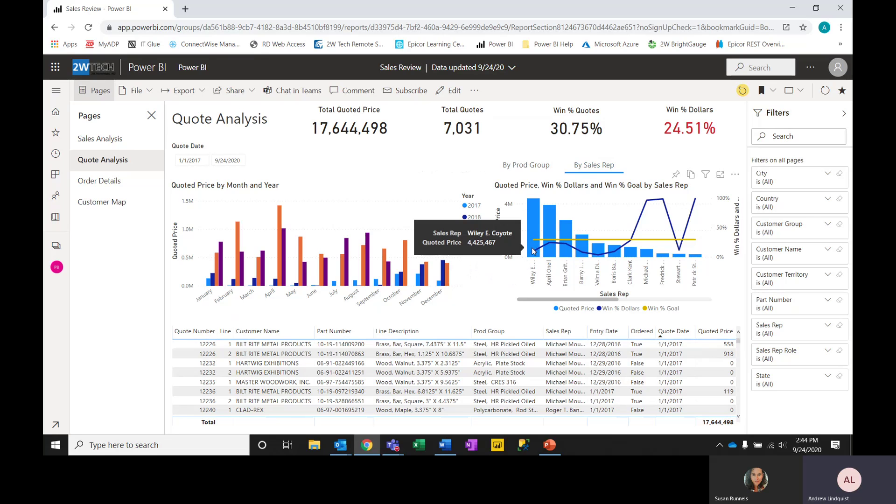
{"action": "left_click", "coordinate": [534, 251]}
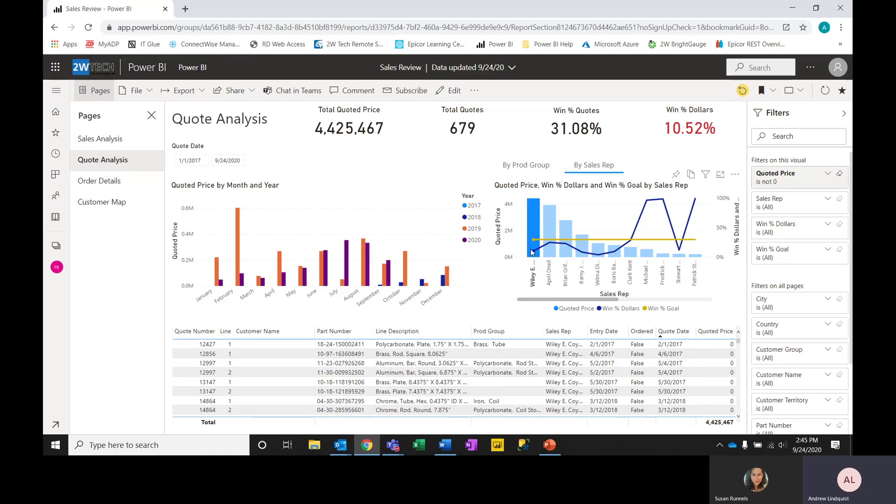
{"action": "mouse_move", "coordinate": [531, 250]}
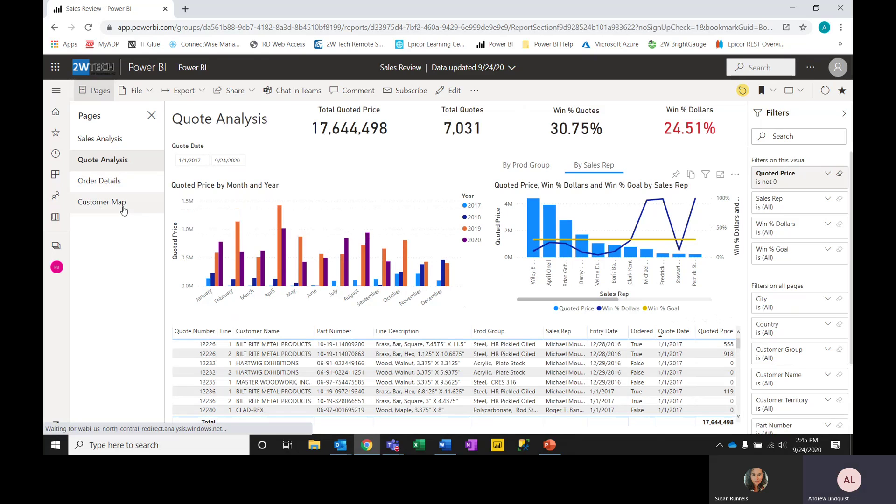
Open the Customer Map page and zoom the sales map in twice onto the United States.
{"action": "left_click", "coordinate": [122, 206]}
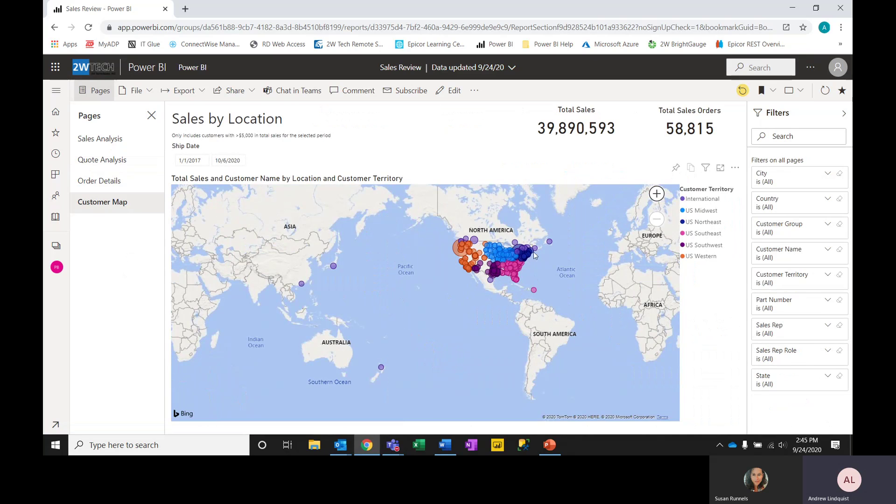
{"action": "double_click", "coordinate": [498, 251]}
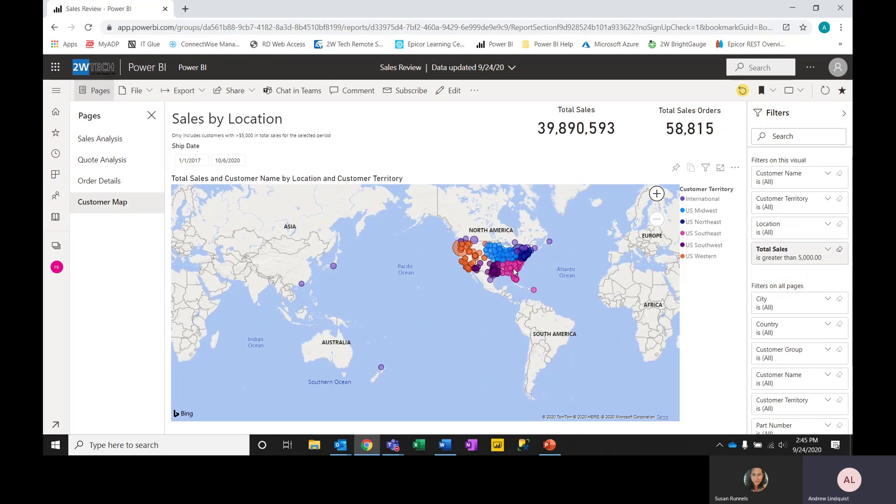
{"action": "double_click", "coordinate": [463, 199]}
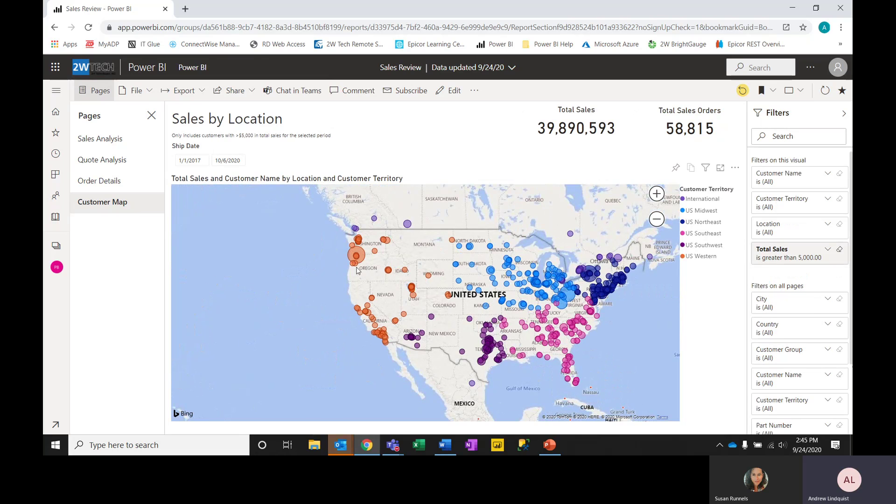
{"action": "mouse_move", "coordinate": [363, 261]}
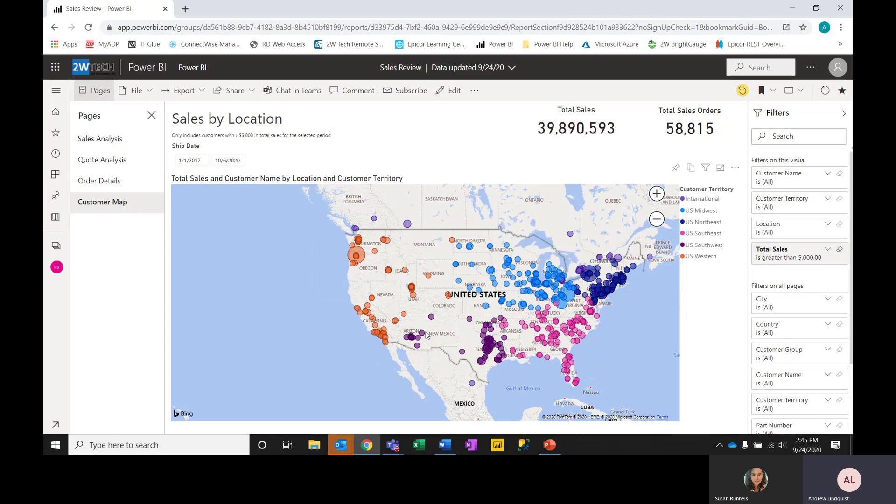
Switch back to PowerPoint to show the closing Contact Us slide.
{"action": "key", "text": "alt+Tab"}
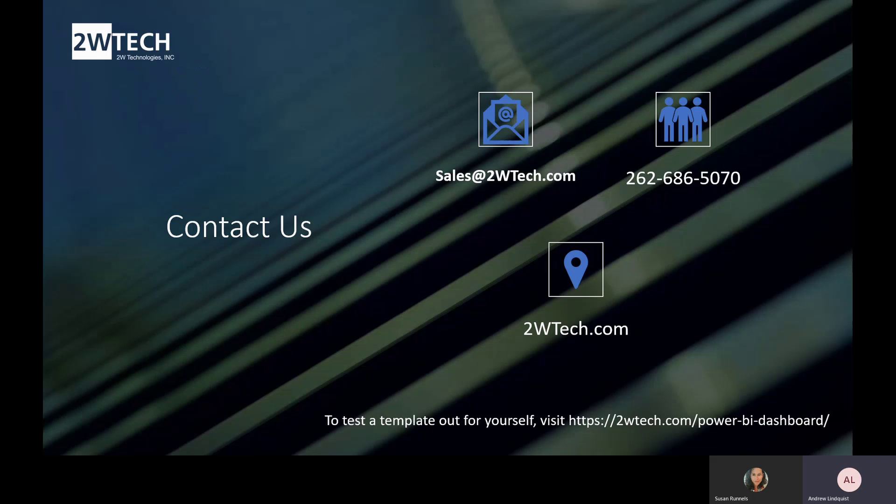